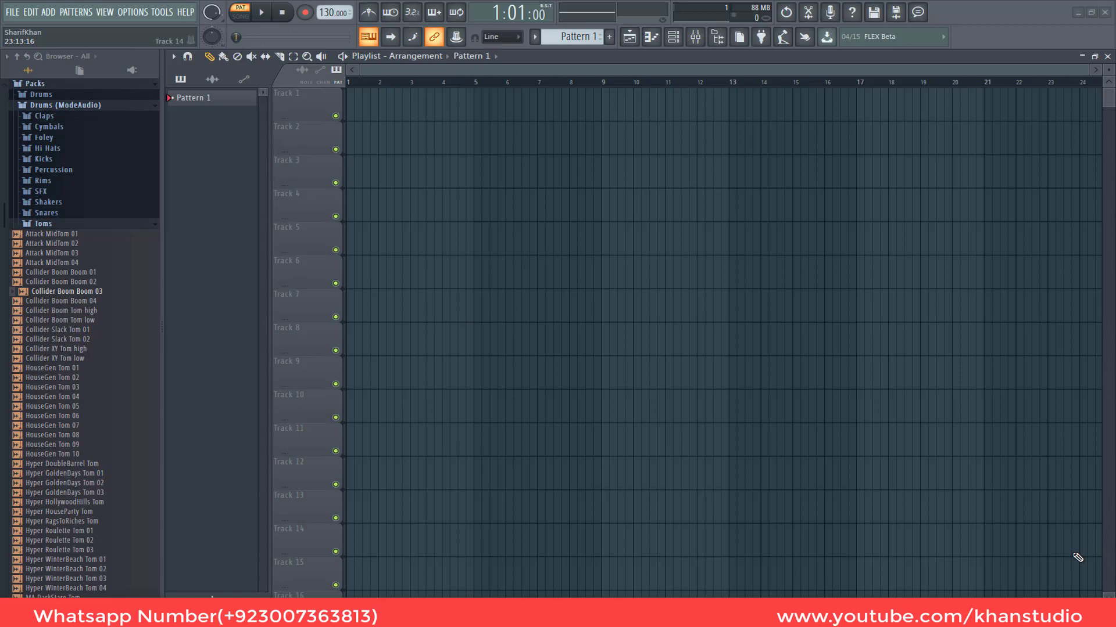
# - Add a SwarPlug instrument channel to the Channel rack and move its plugin window below the rack
pyautogui.click(674, 37)
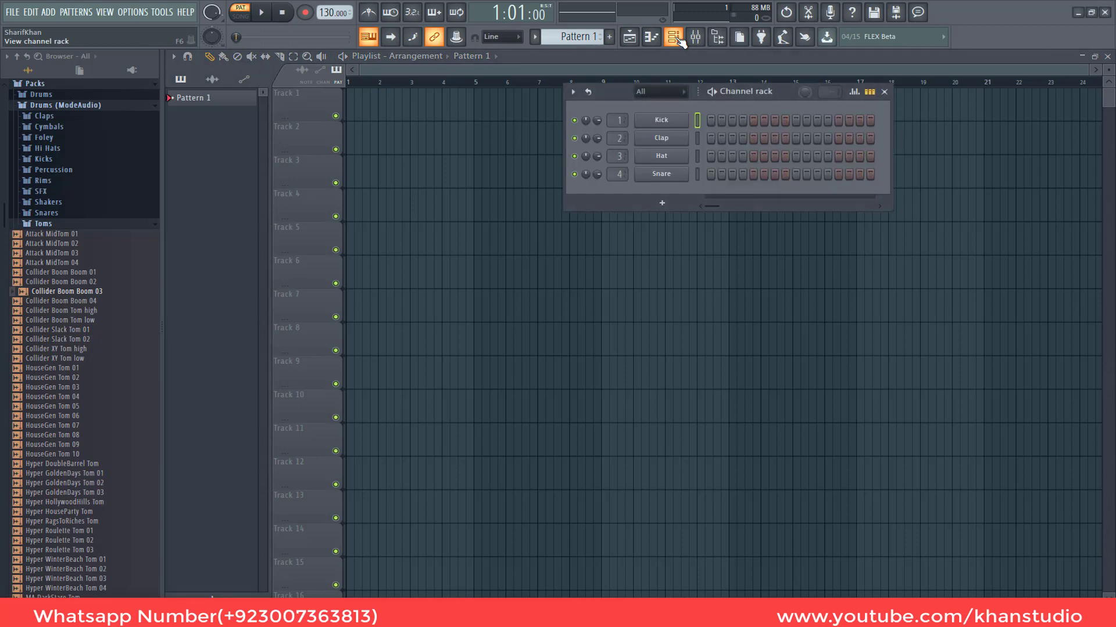
pyautogui.click(663, 203)
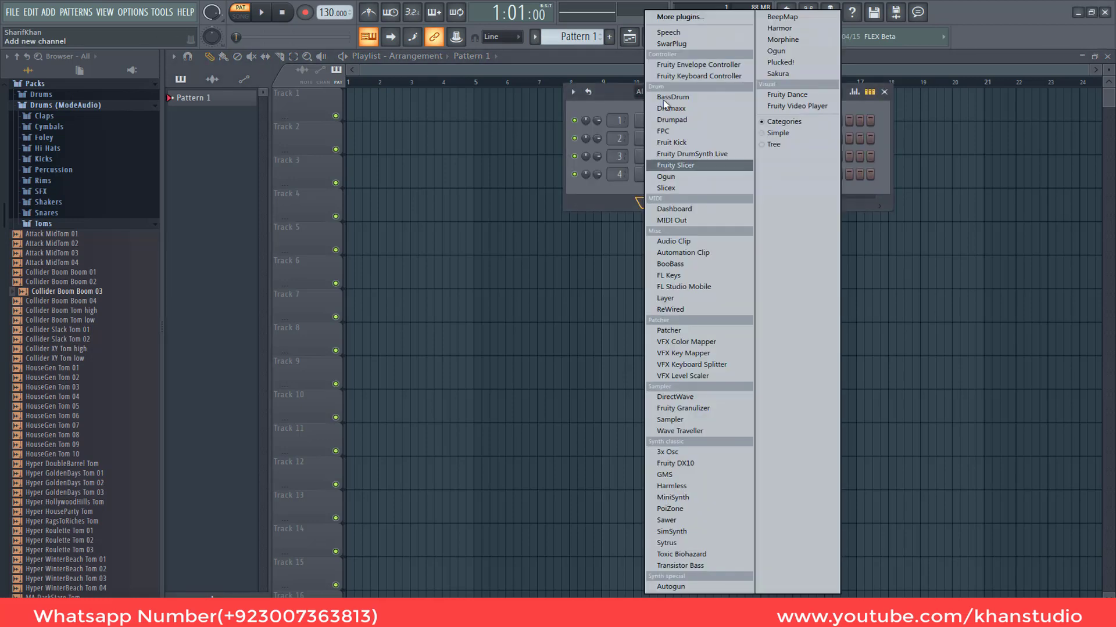
pyautogui.click(670, 46)
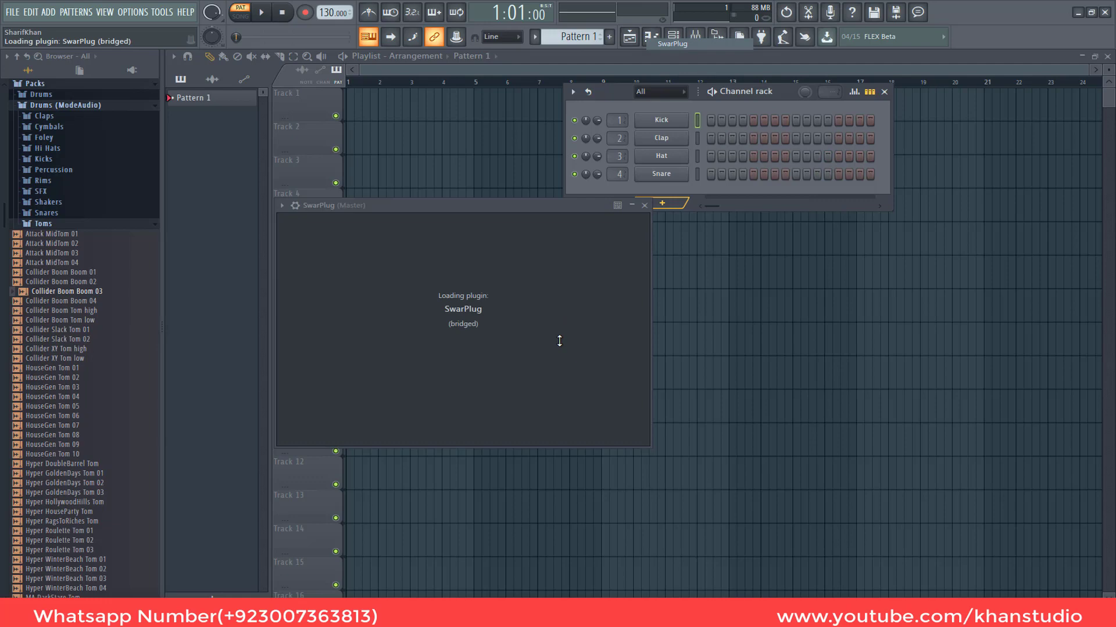
pyautogui.moveTo(455, 202); pyautogui.dragTo(627, 283)
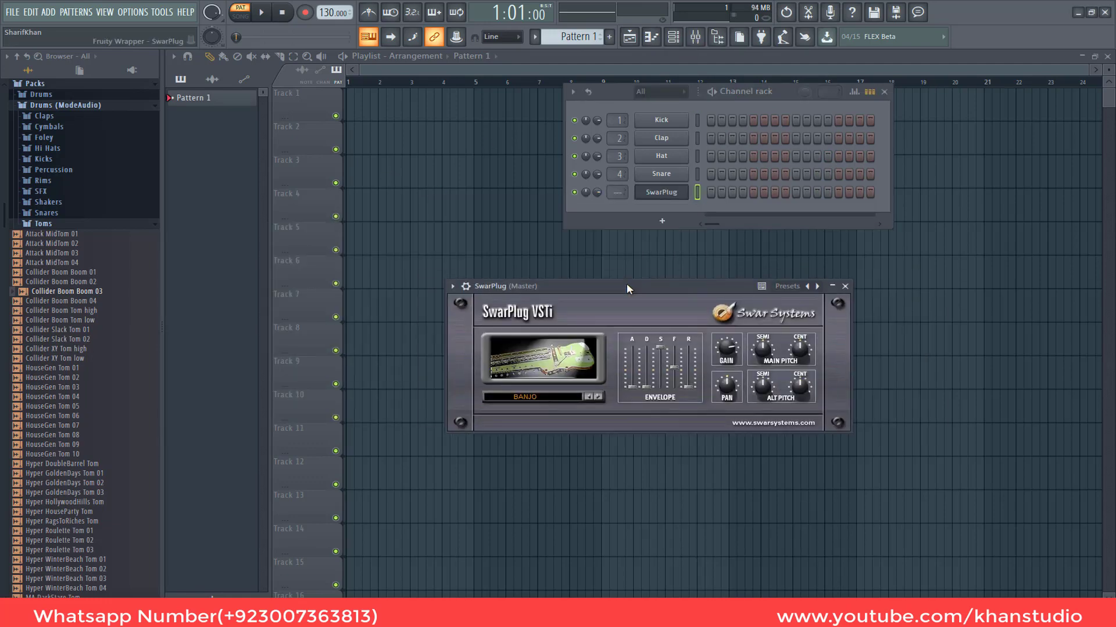
# - Load the DUFF instrument in SwarPlug and close the plugin window
pyautogui.click(541, 396)
pyautogui.click(531, 164)
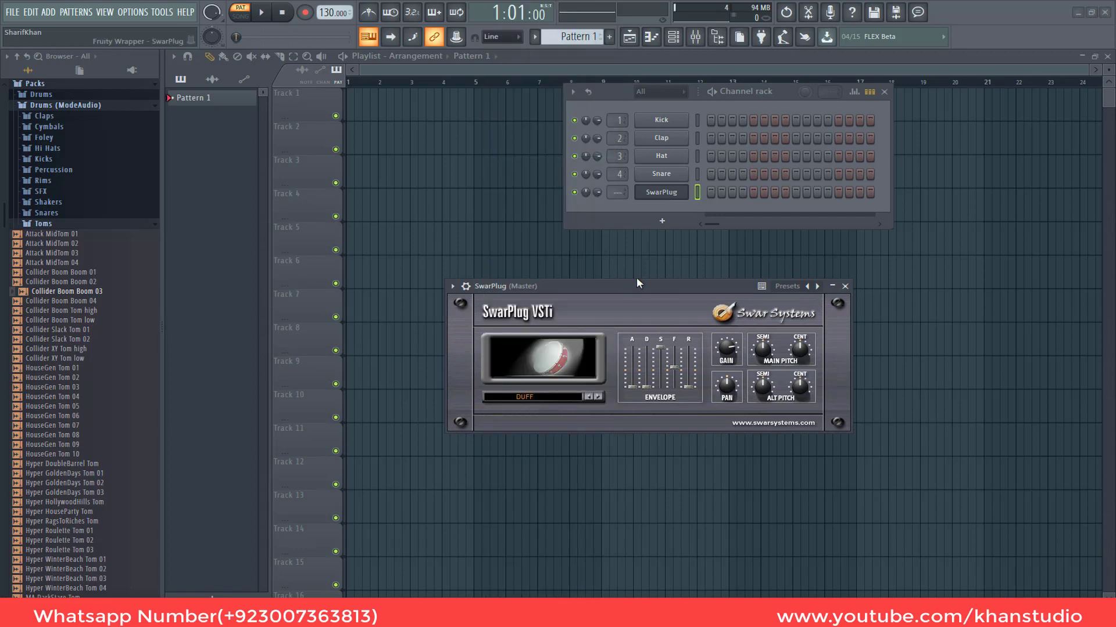
pyautogui.moveTo(637, 284); pyautogui.dragTo(640, 296)
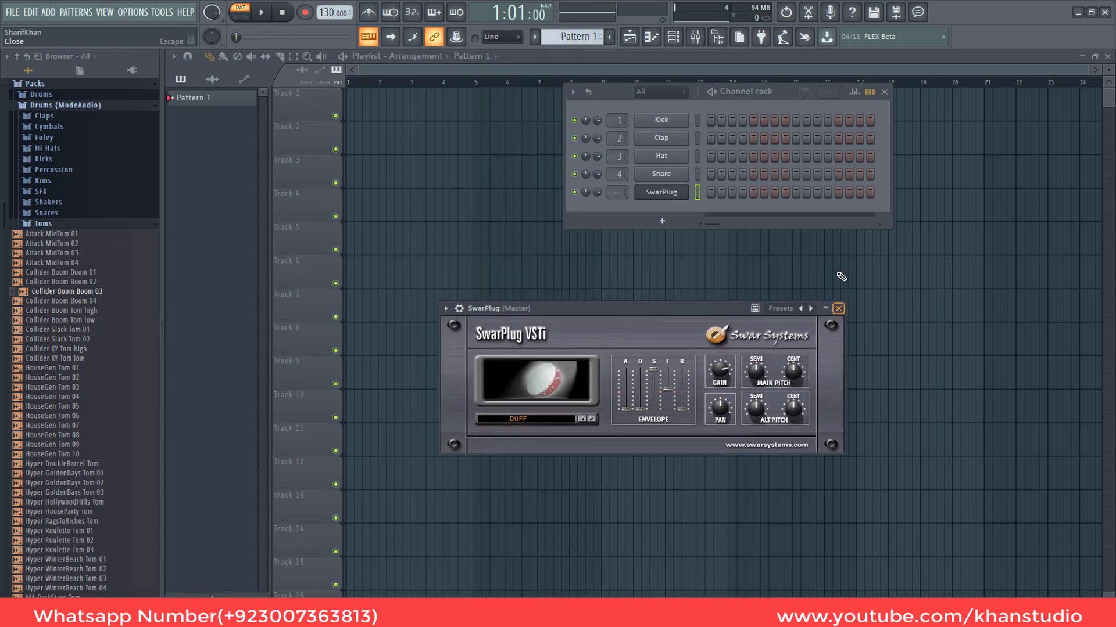
pyautogui.click(838, 308)
# - Open the SwarPlug channel's piano roll and audition the duff sounds on its keys down to the octave below C4
pyautogui.rightClick(661, 192)
pyautogui.click(721, 192)
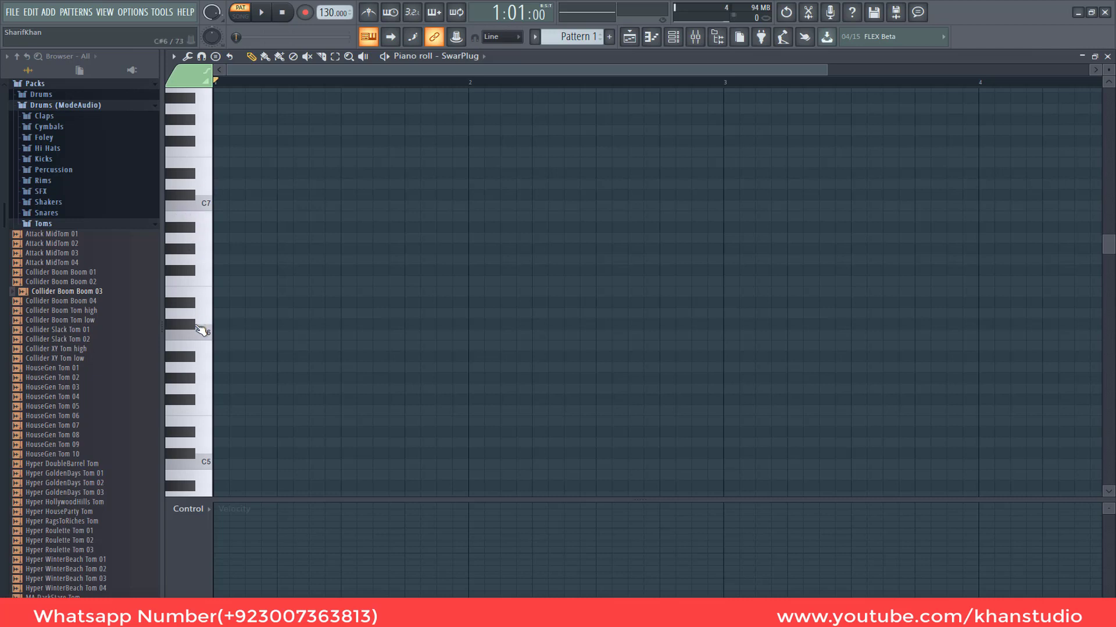
pyautogui.scroll(-3, 200, 329)
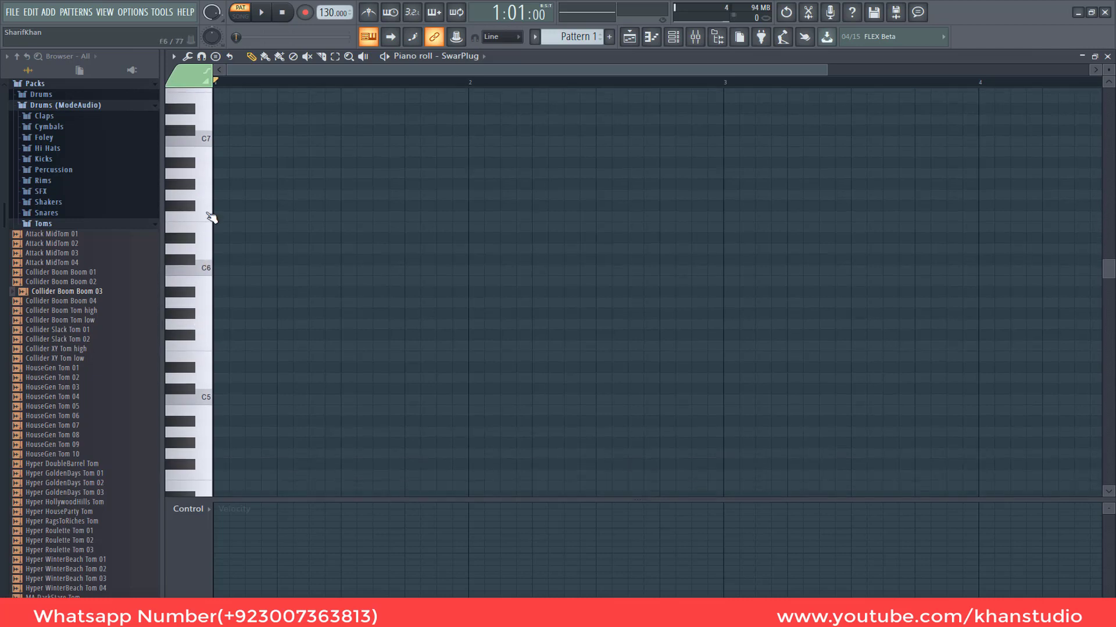
pyautogui.click(204, 204)
pyautogui.click(202, 442)
pyautogui.scroll(-12, 201, 526)
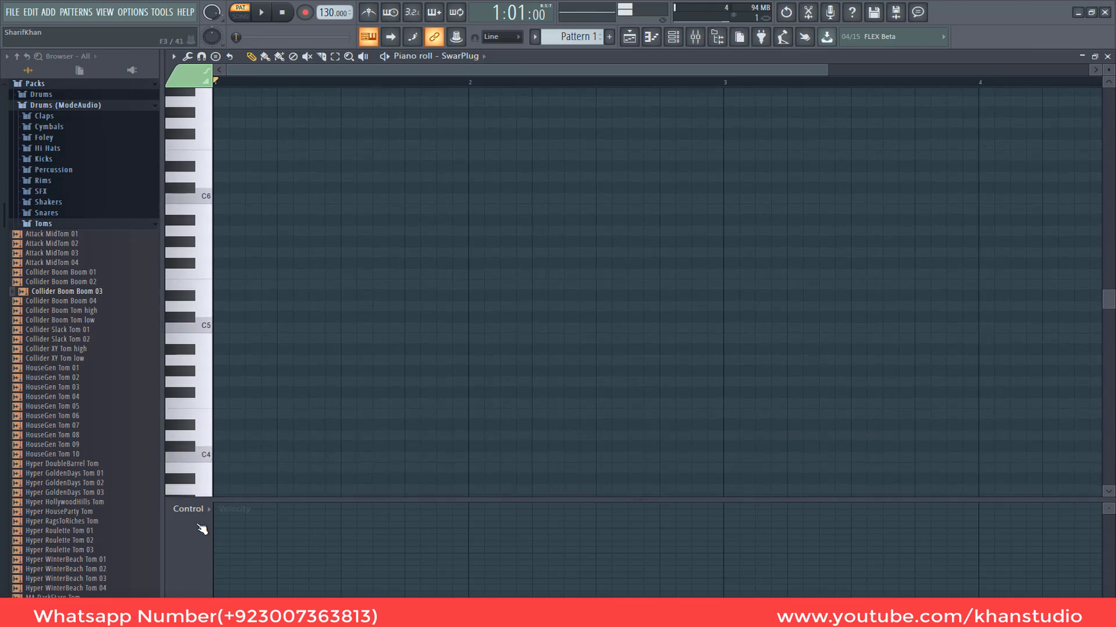
pyautogui.scroll(-1, 202, 529)
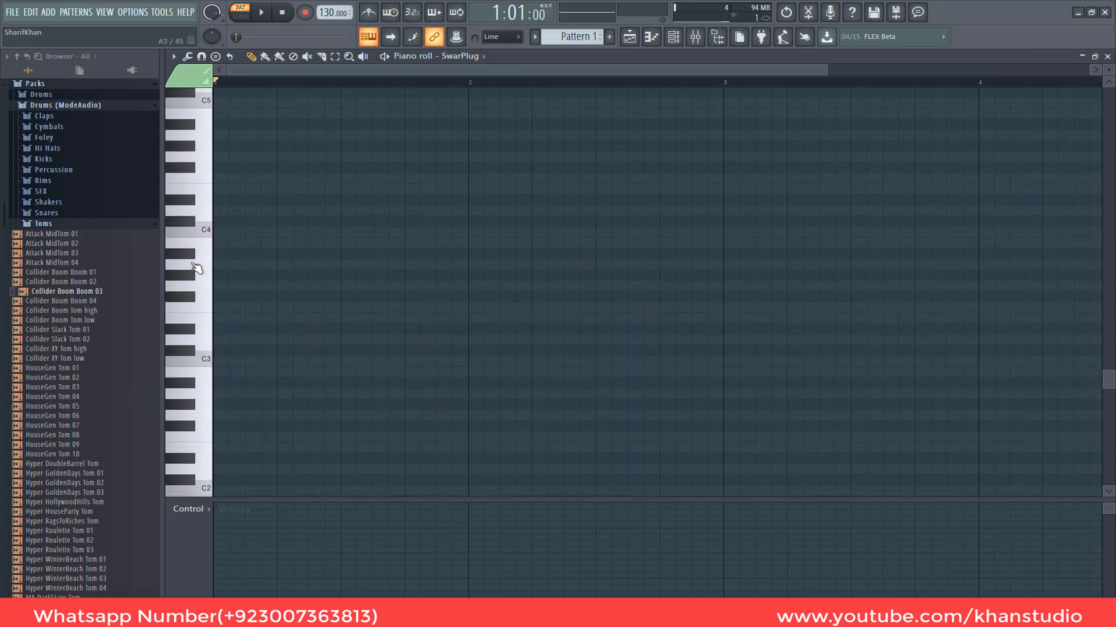
pyautogui.moveTo(205, 246); pyautogui.dragTo(200, 375)
pyautogui.click(203, 292)
pyautogui.click(202, 292)
# - Draw four consecutive one-beat G3 notes that fill bar 1
pyautogui.click(230, 285)
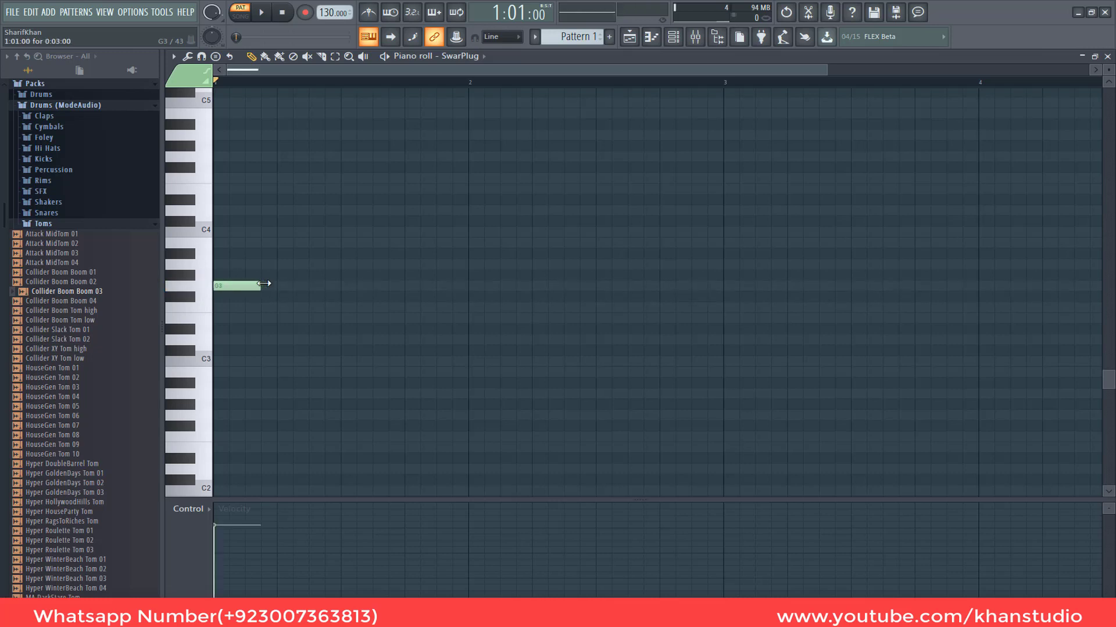
pyautogui.click(285, 287)
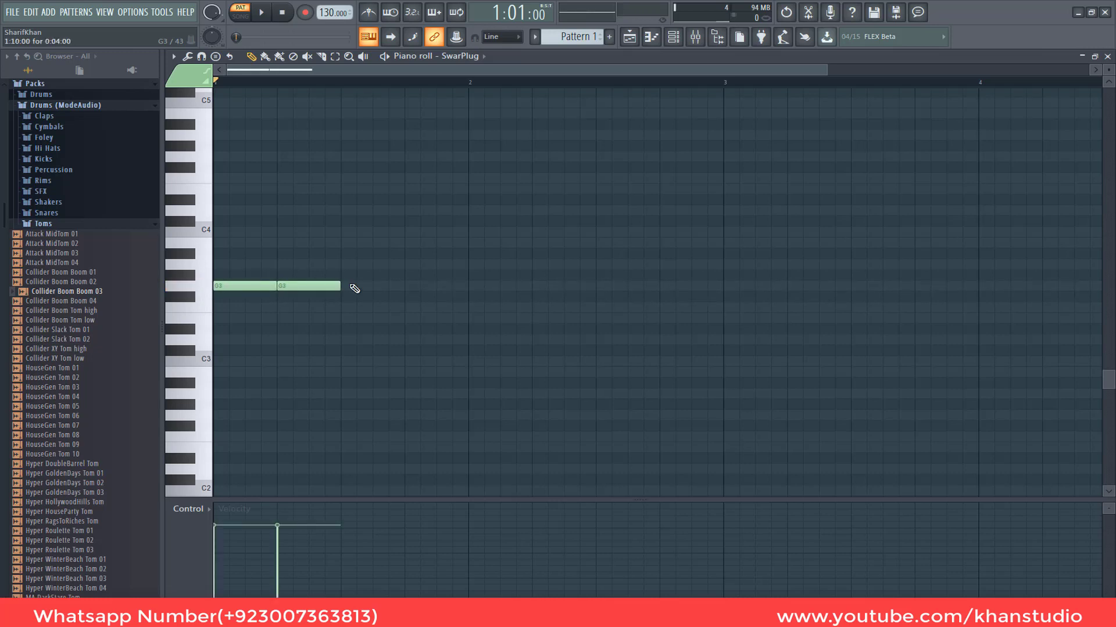
pyautogui.click(401, 284)
pyautogui.moveTo(392, 286); pyautogui.dragTo(376, 286)
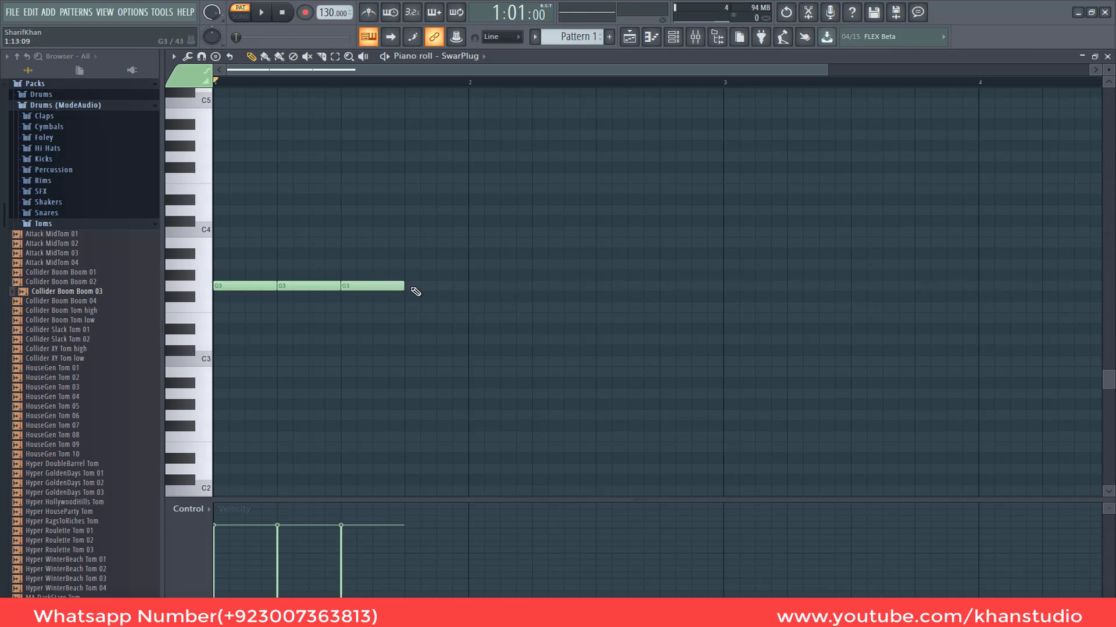
pyautogui.click(421, 286)
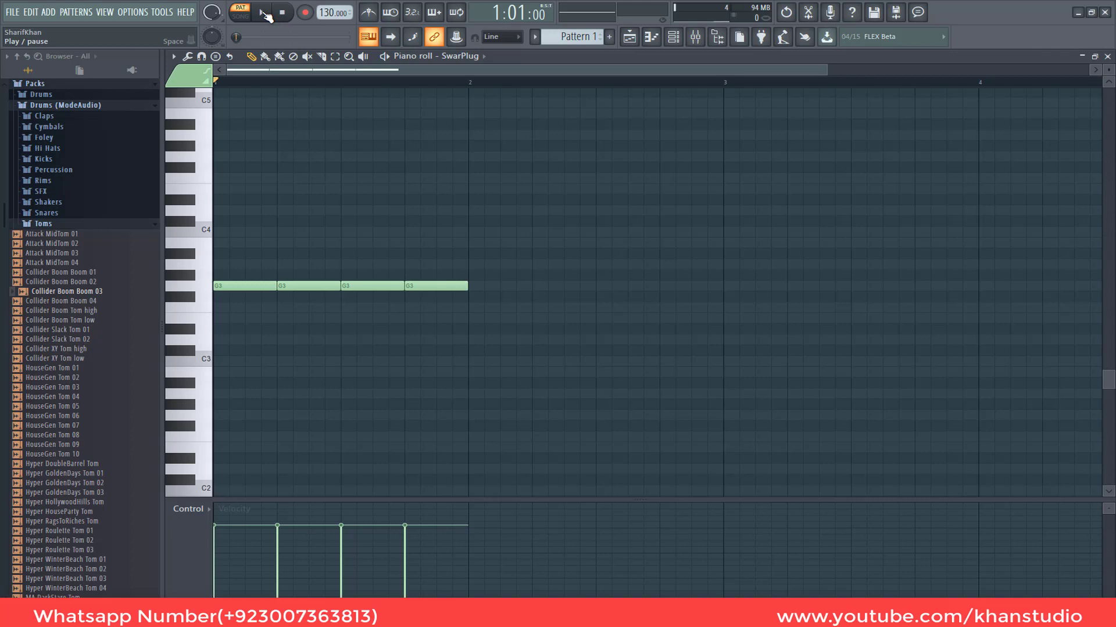
# - Play the pattern in a loop and add one-beat A3 notes on the first and second beats of bar 1
pyautogui.click(264, 13)
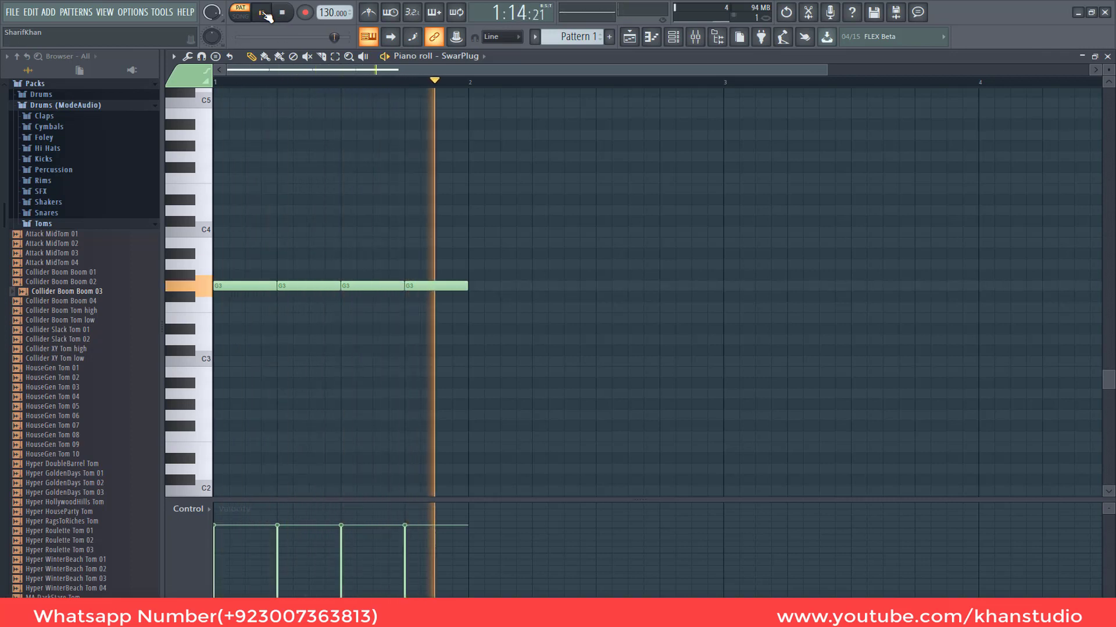
pyautogui.click(199, 264)
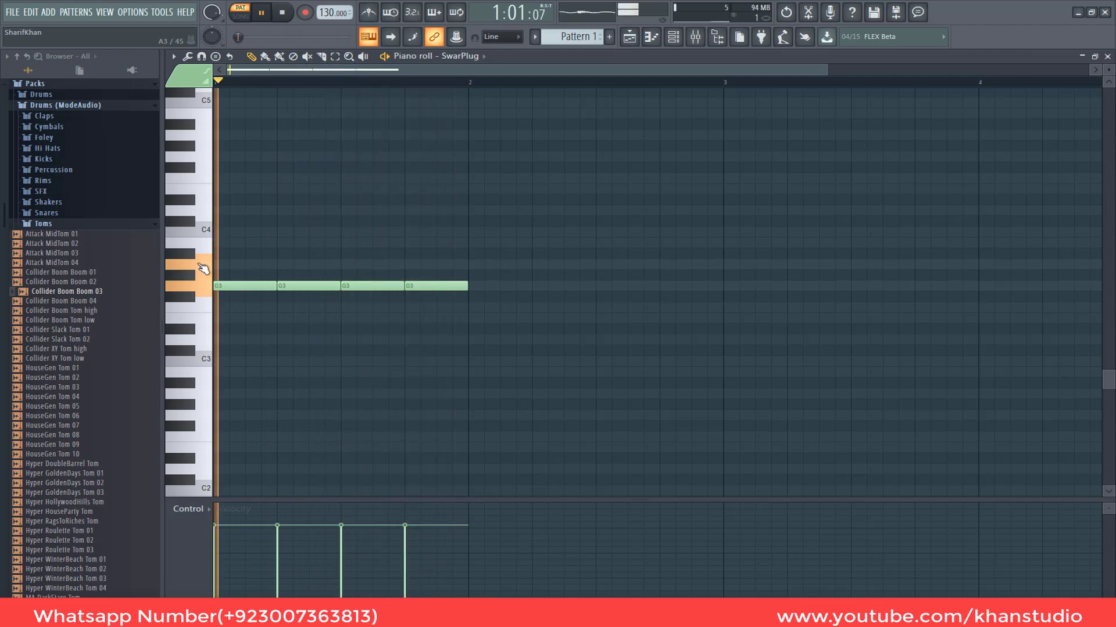
pyautogui.click(220, 265)
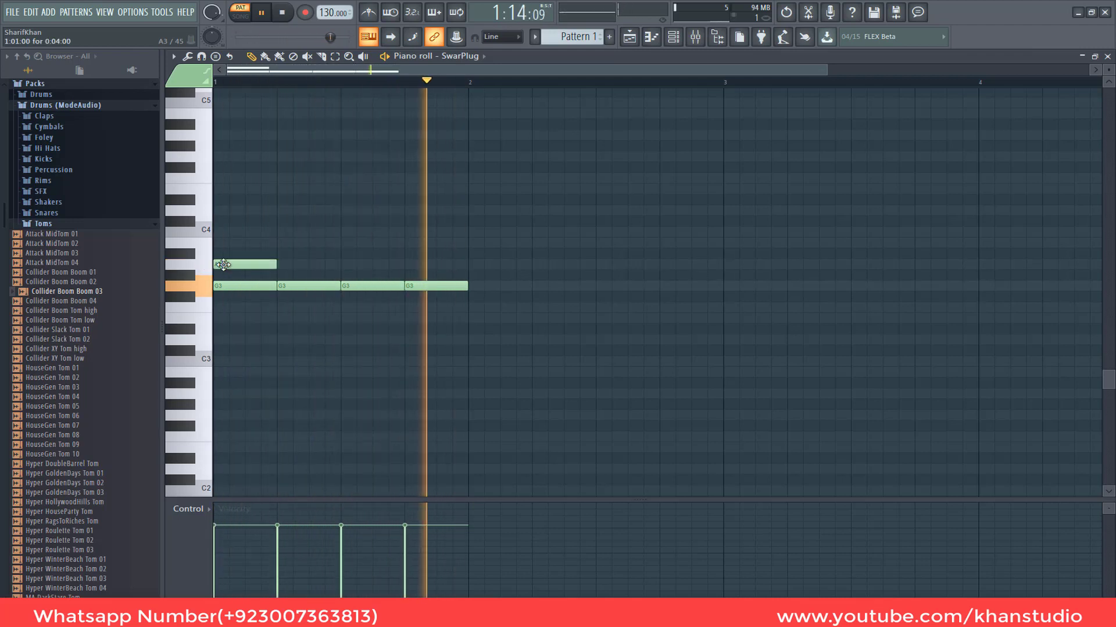
pyautogui.click(284, 264)
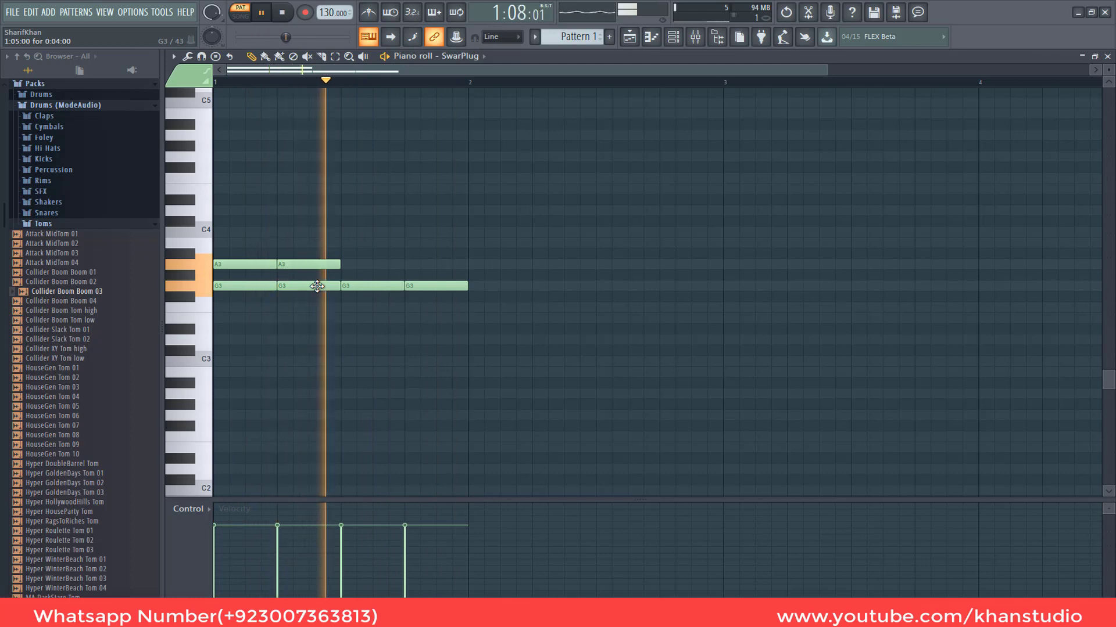
# - Audition B3 and add a B3 note from the middle of beat 3 to the end of bar 1
pyautogui.click(207, 247)
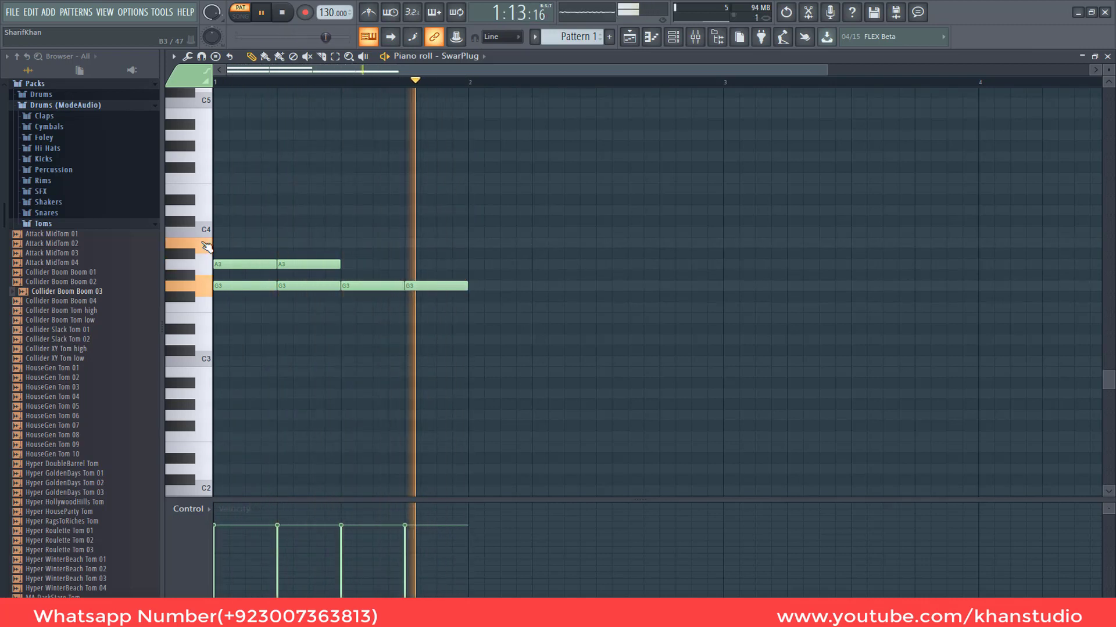
pyautogui.click(207, 310)
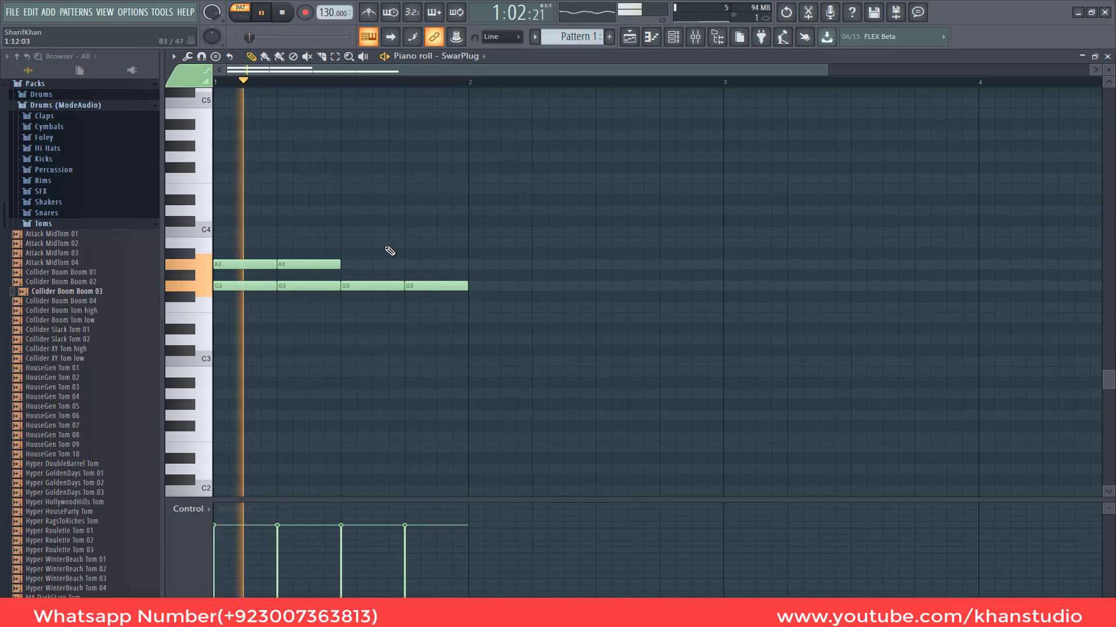
pyautogui.click(412, 243)
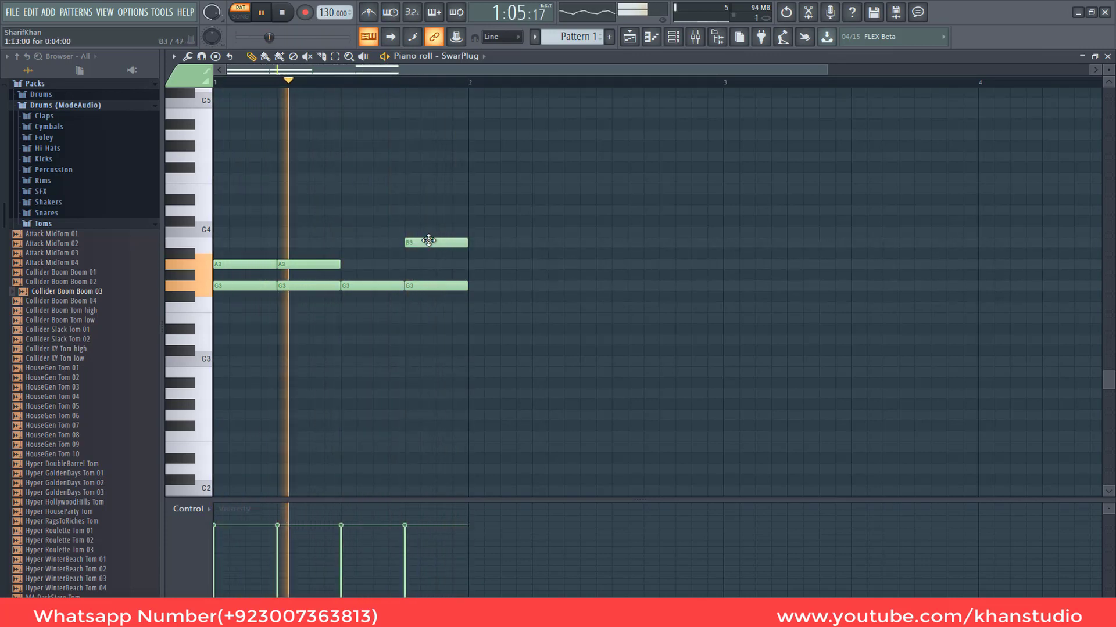
pyautogui.moveTo(429, 241); pyautogui.dragTo(463, 238)
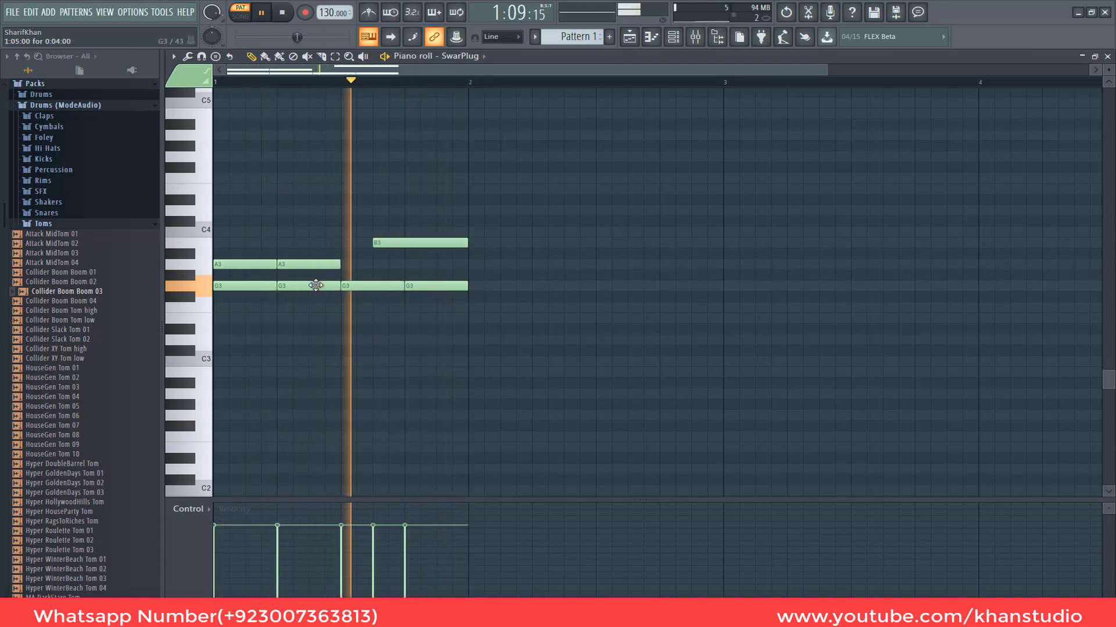
# - Move the second and fourth G3 notes down to F#3, and stop playback
pyautogui.moveTo(316, 285); pyautogui.dragTo(308, 298)
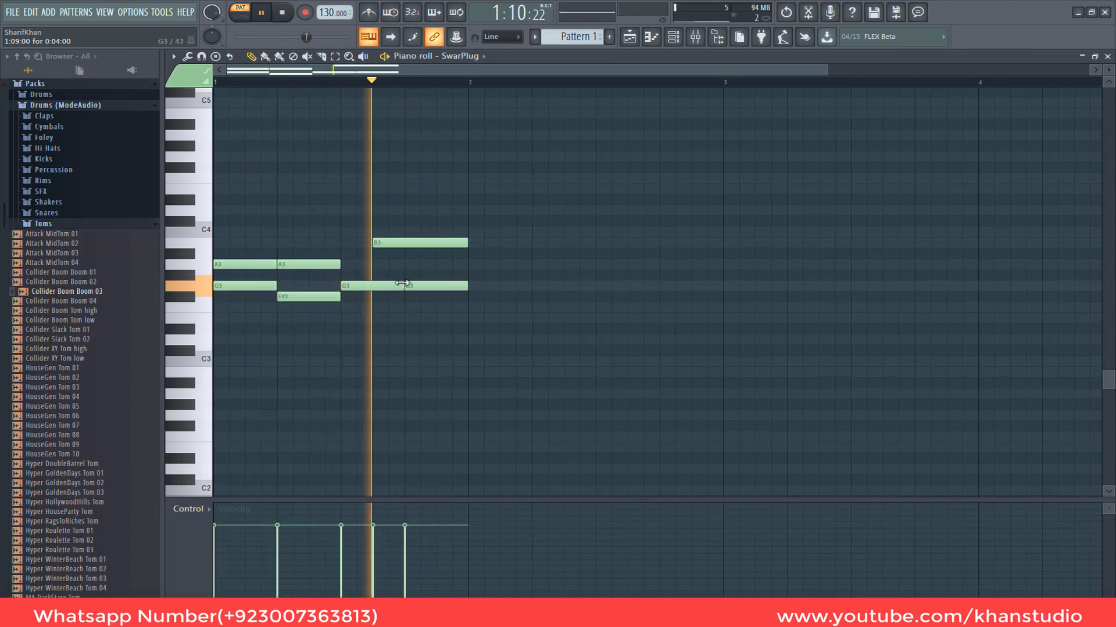
pyautogui.moveTo(423, 284); pyautogui.dragTo(423, 296)
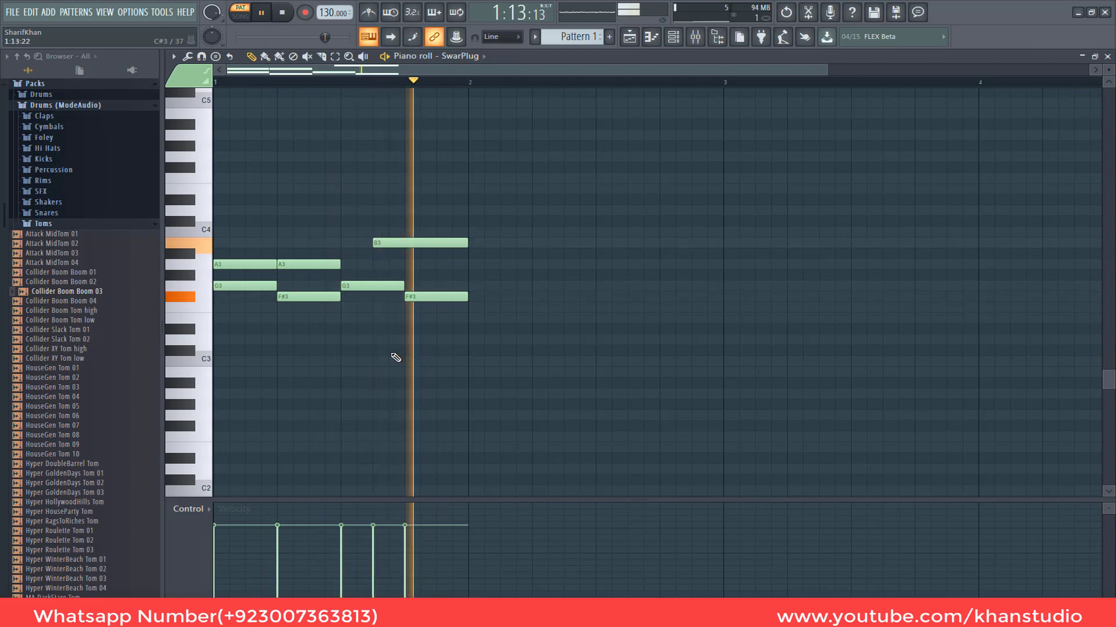
pyautogui.click(285, 12)
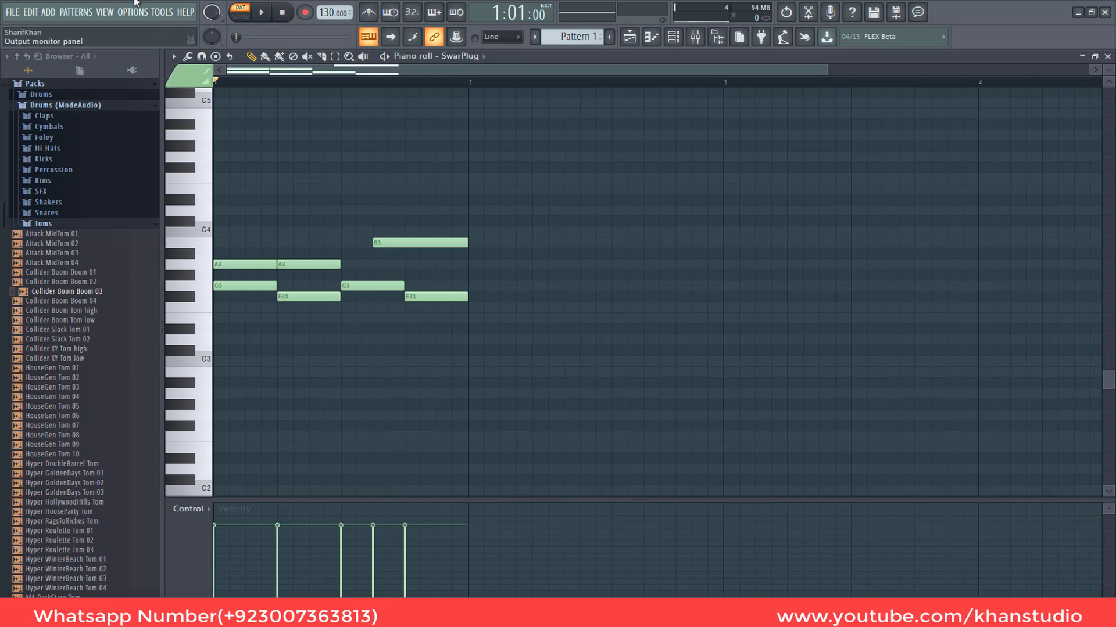
# - Play the pattern again and raise the project tempo to 200 BPM
pyautogui.click(272, 17)
pyautogui.rightClick(333, 12)
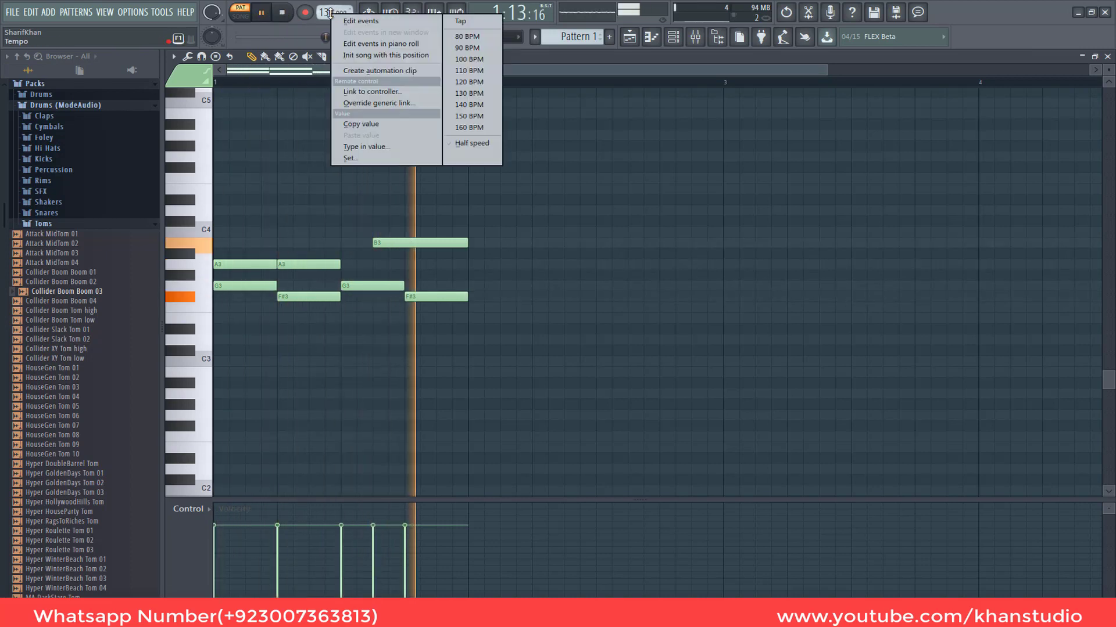
pyautogui.click(448, 122)
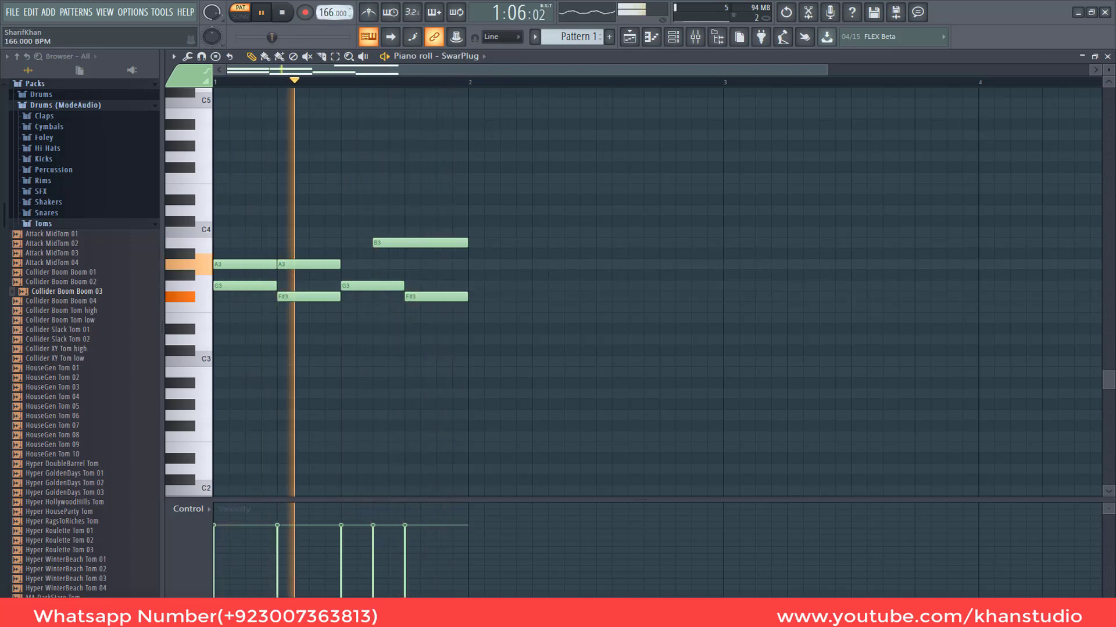
pyautogui.moveTo(333, 12); pyautogui.dragTo(333, 1)
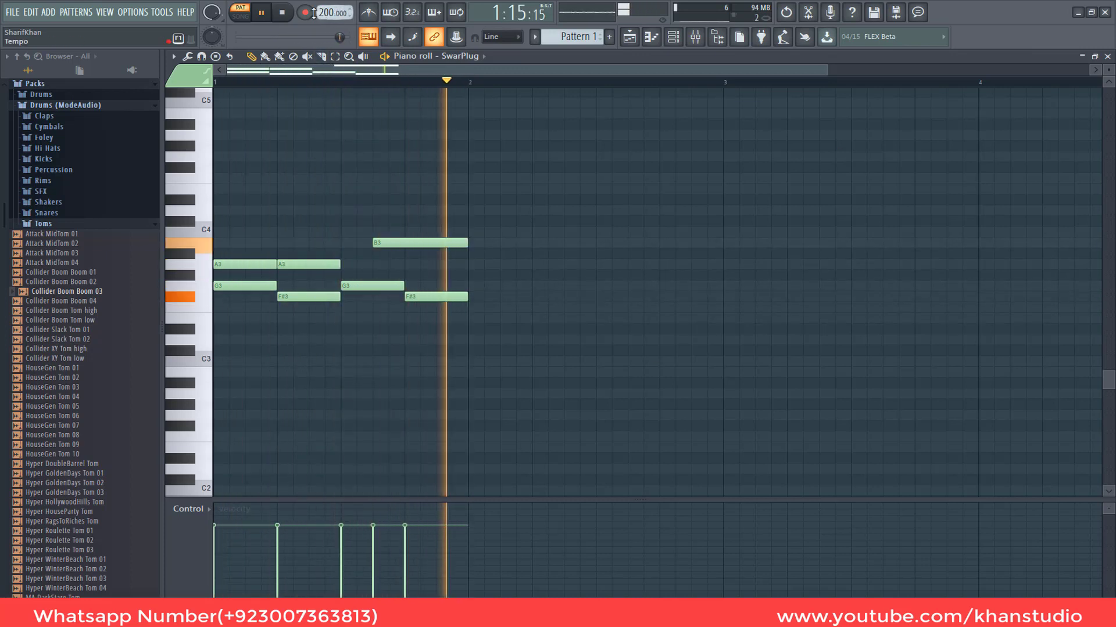
# - Close the piano roll, rename the SwarPlug channel "duff", and stop playback
pyautogui.click(1106, 55)
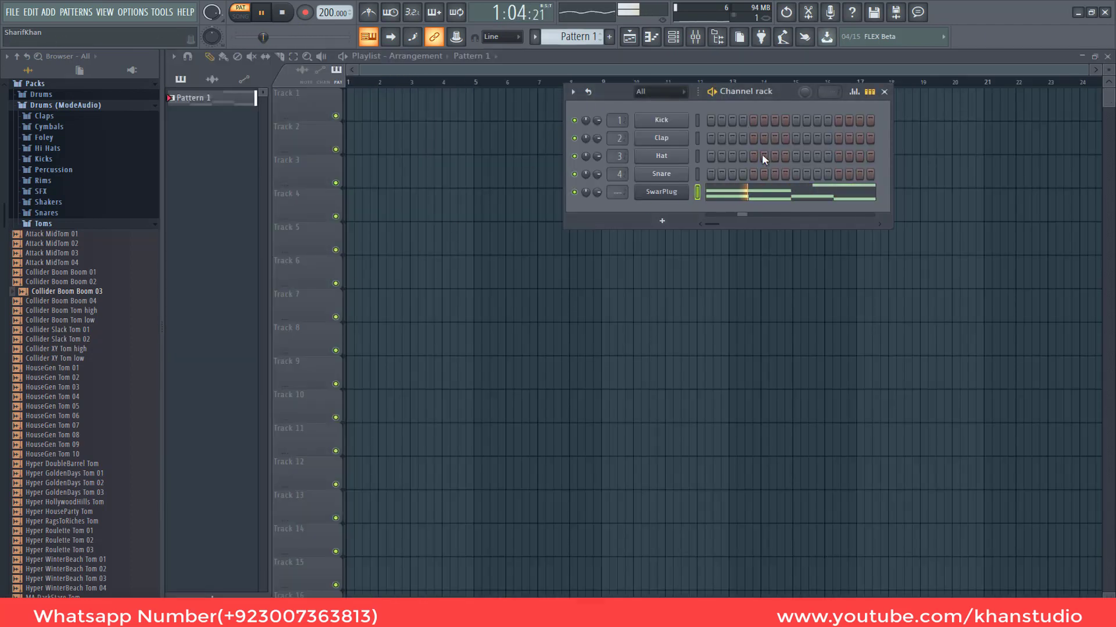
pyautogui.rightClick(681, 192)
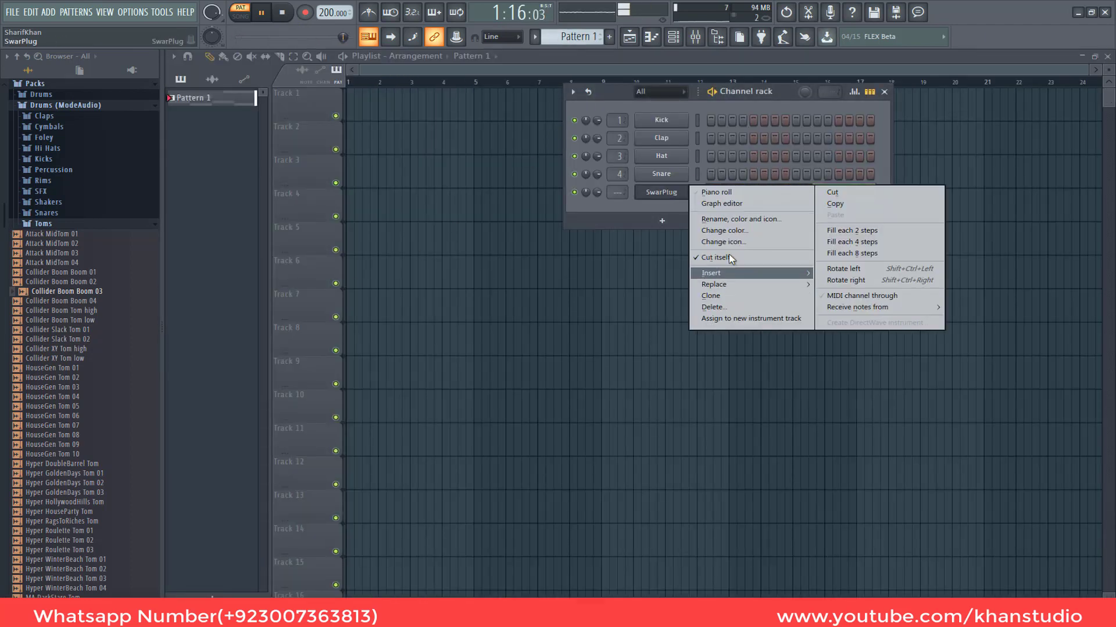
pyautogui.click(726, 221)
pyautogui.write('d')
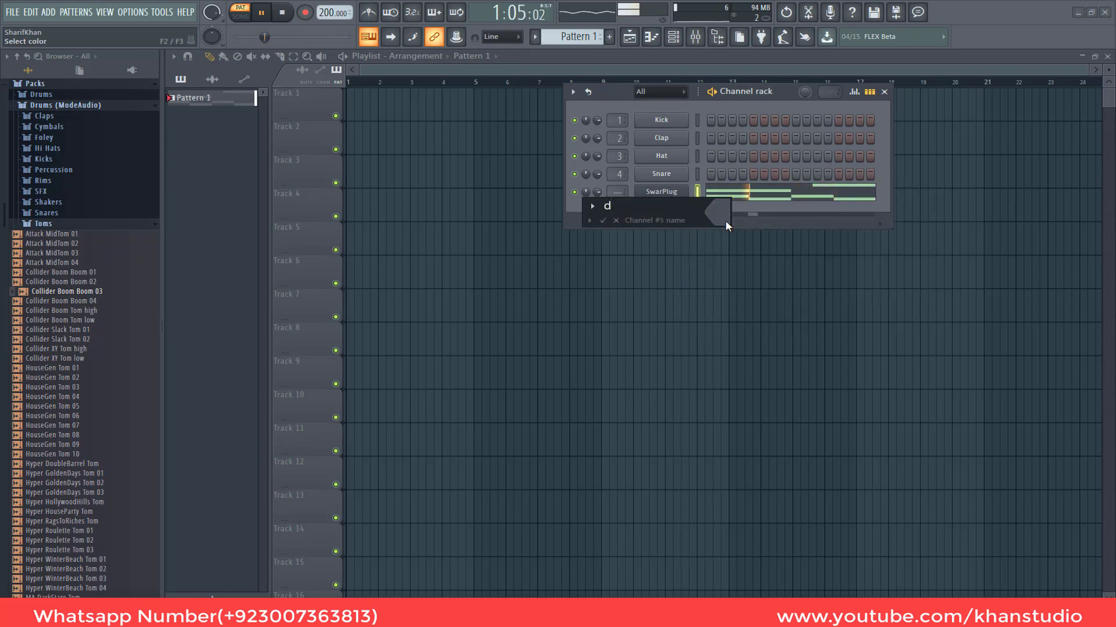
pyautogui.write('uff')
pyautogui.press('Return')
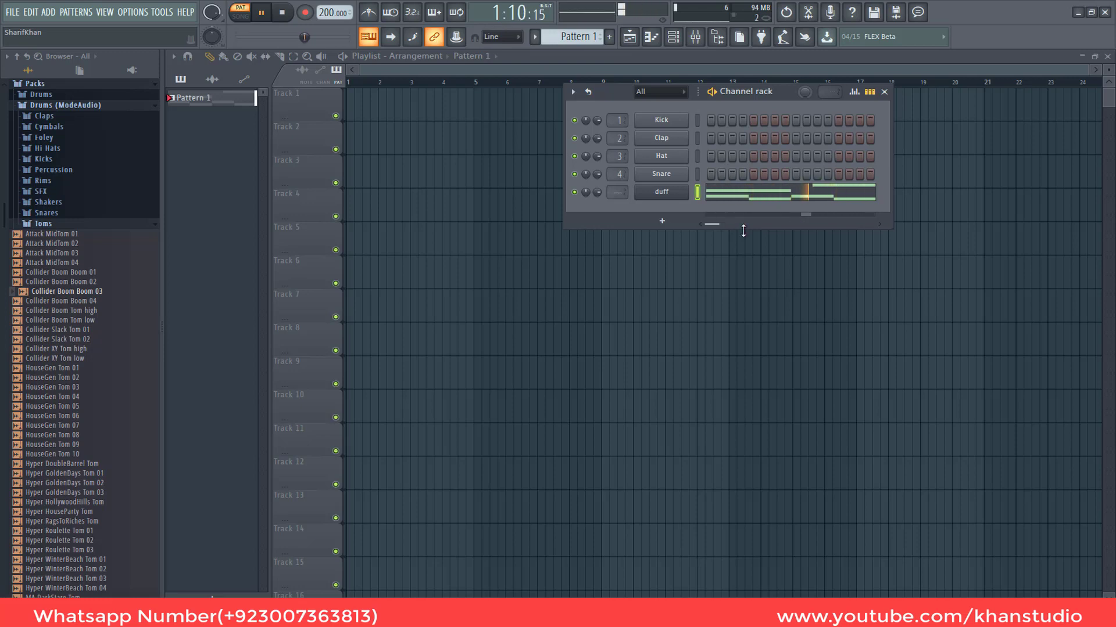
pyautogui.click(286, 13)
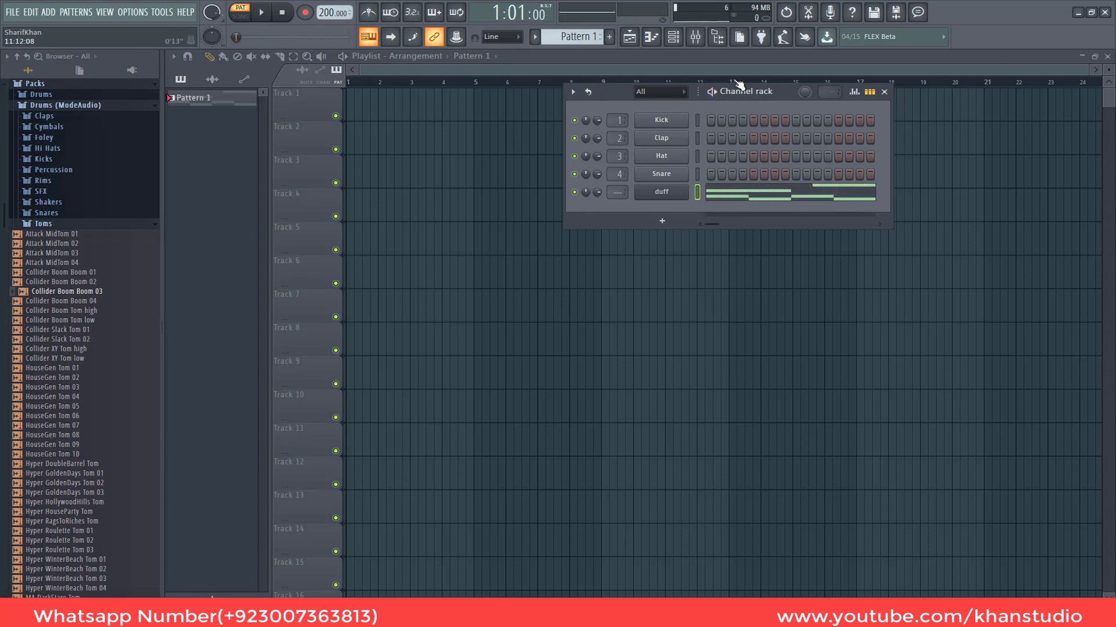
# - Move the Channel rack lower over the playlist and enlarge the playlist tracks' height to about three times
pyautogui.moveTo(783, 88); pyautogui.dragTo(782, 219)
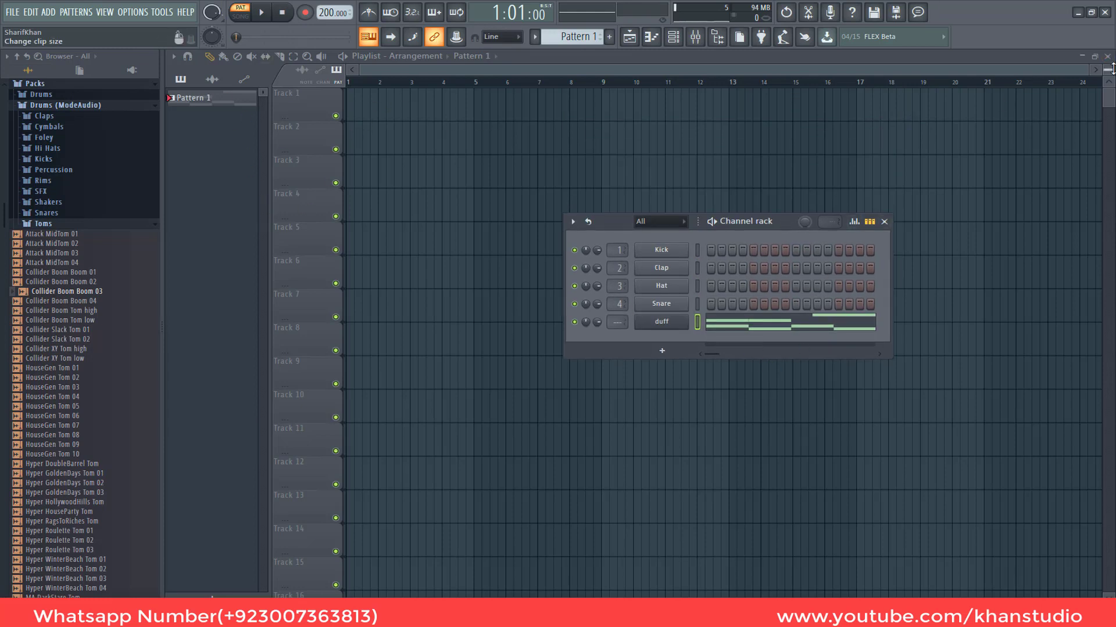
pyautogui.moveTo(1108, 69); pyautogui.dragTo(1109, 44)
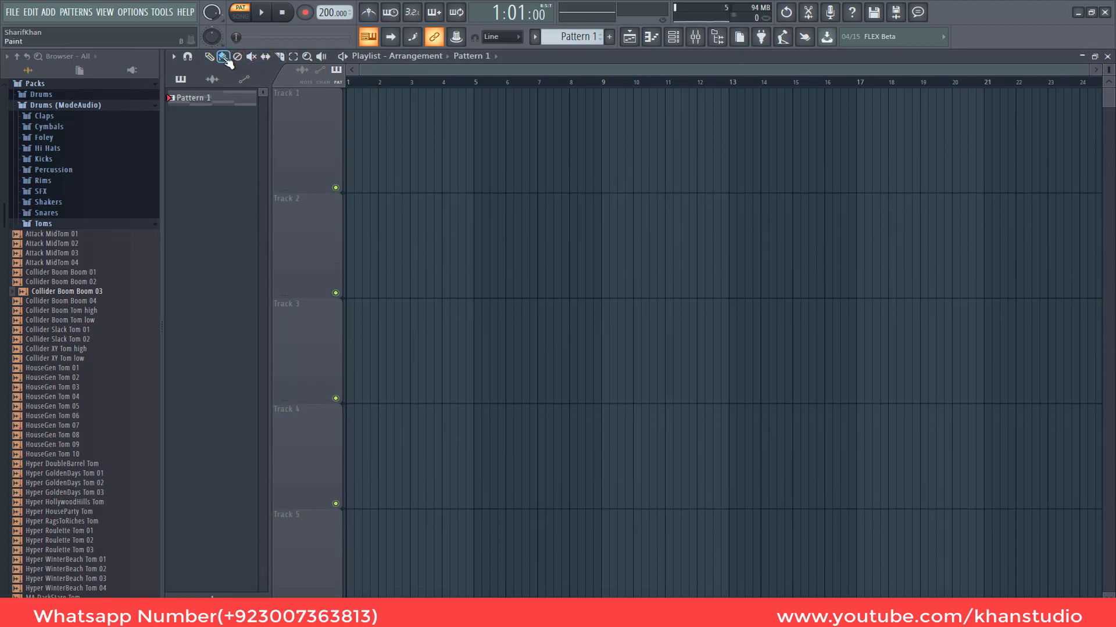
# - Paint consecutive Pattern 1 clips along Track 1 from bar 1 to about bar 203
pyautogui.moveTo(351, 138); pyautogui.dragTo(959, 169)
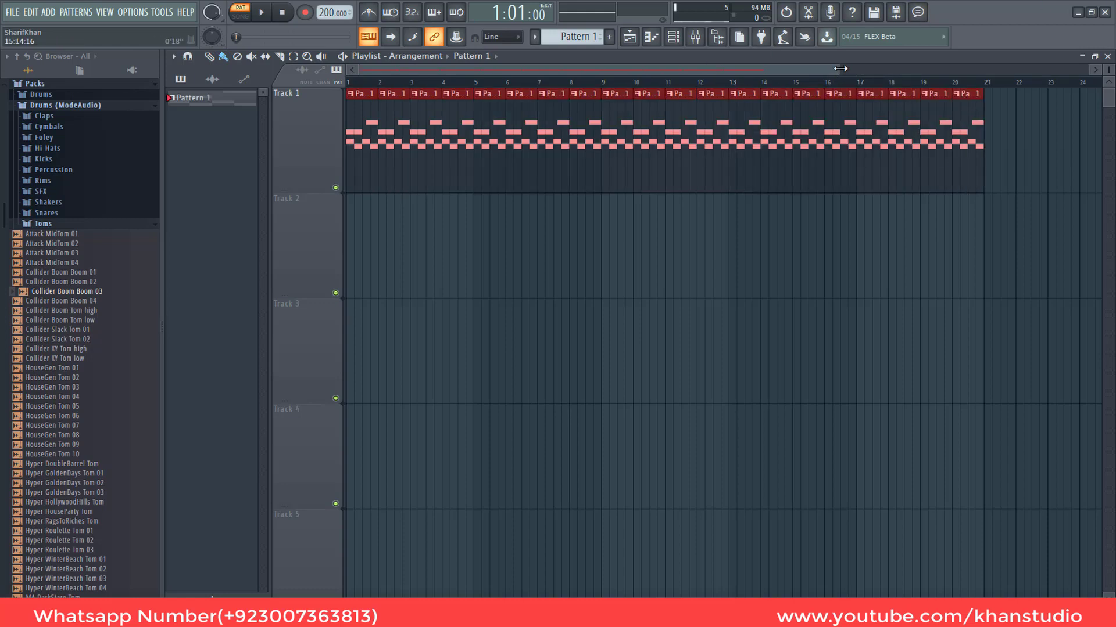
pyautogui.moveTo(841, 68); pyautogui.dragTo(1088, 69)
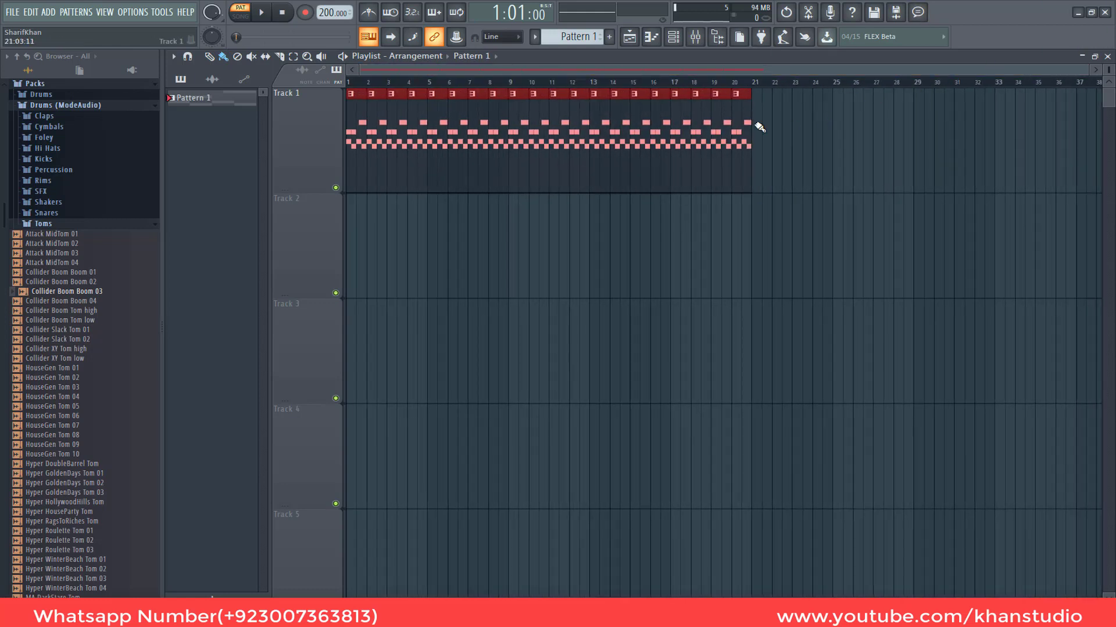
pyautogui.moveTo(760, 127)
pyautogui.mouseDown()
pyautogui.moveTo(1097, 110)
pyautogui.moveTo(1105, 125)
pyautogui.mouseUp()
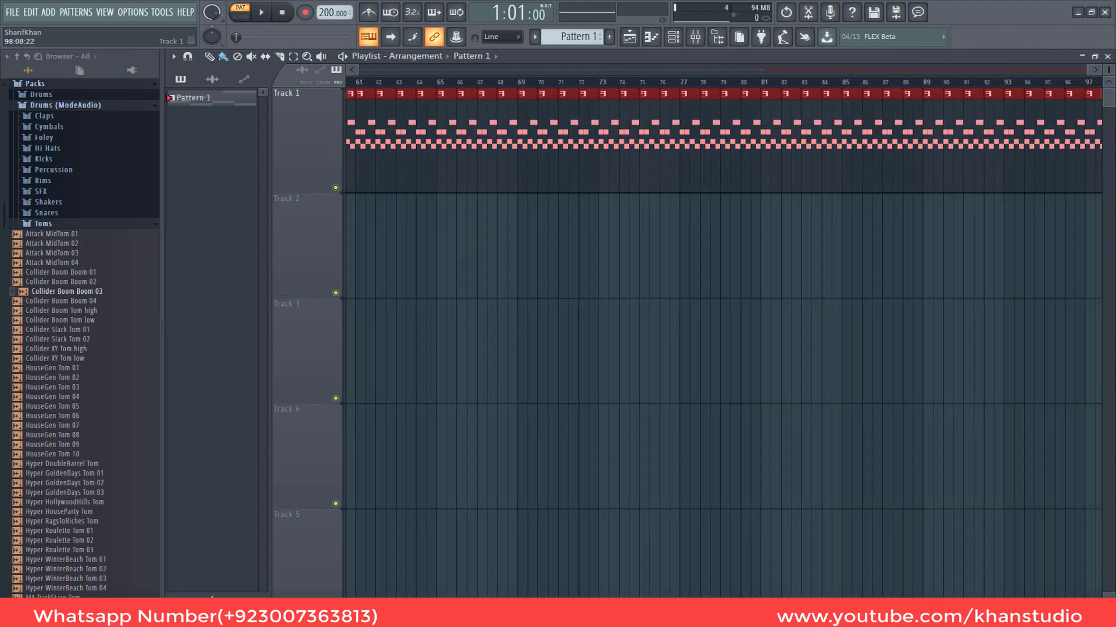
pyautogui.moveTo(1114, 139); pyautogui.dragTo(1114, 140)
# - Delete the surplus Pattern 1 clips from bar 200 onward at the end of Track 1
pyautogui.moveTo(945, 70); pyautogui.dragTo(988, 68)
pyautogui.rightClick(859, 114)
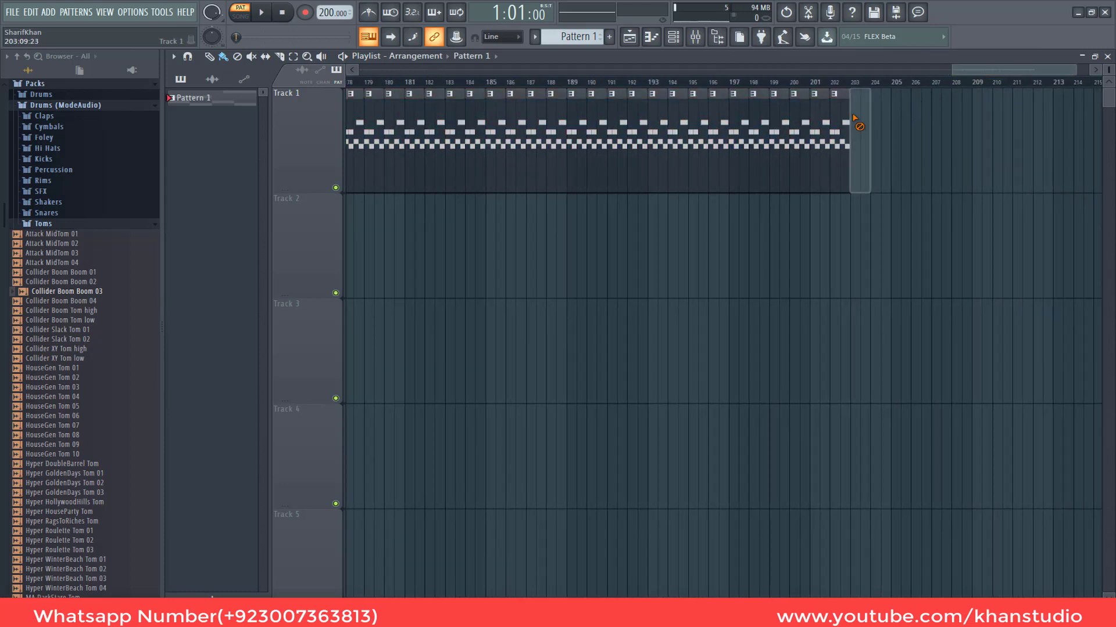
pyautogui.rightClick(844, 121)
pyautogui.rightClick(828, 122)
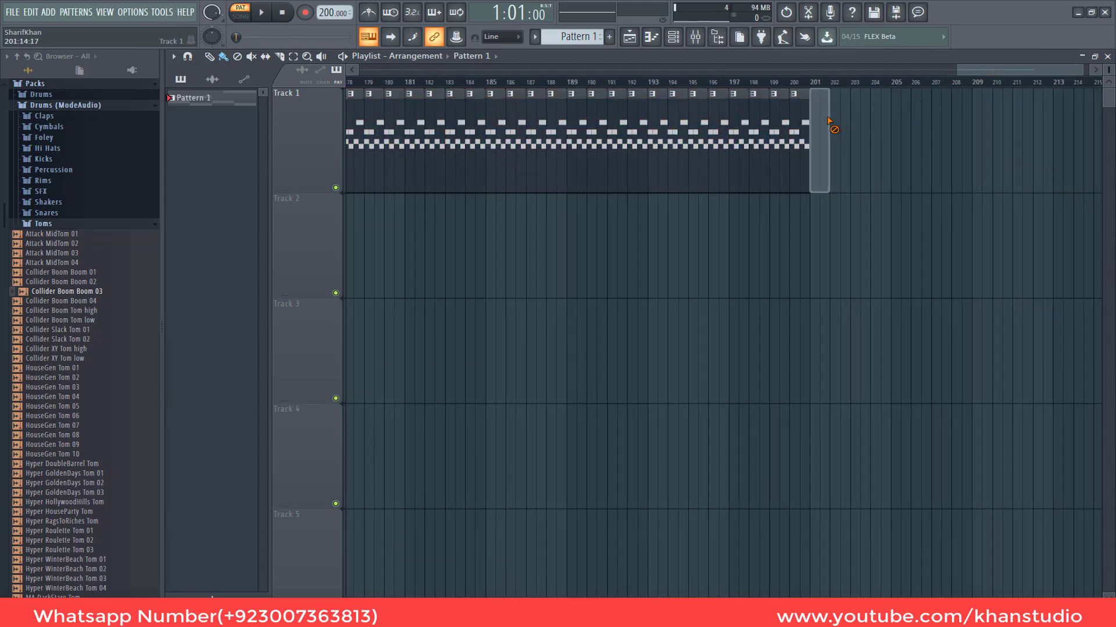
pyautogui.rightClick(807, 128)
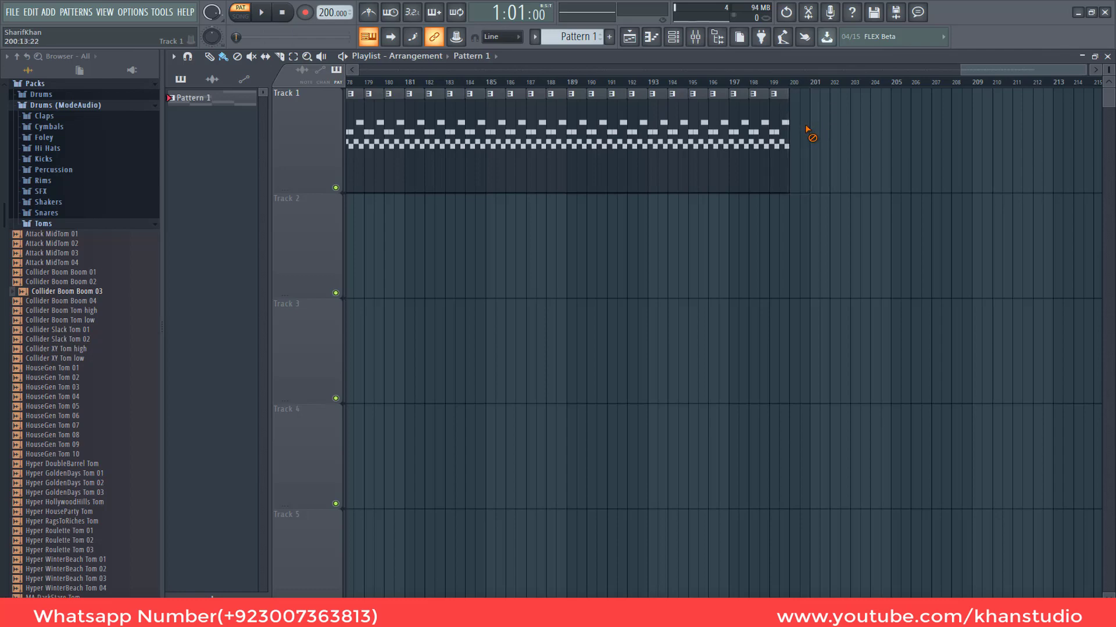
# - Switch playback to song mode, play the first bars of the arrangement, and stop it
pyautogui.moveTo(996, 68); pyautogui.dragTo(359, 69)
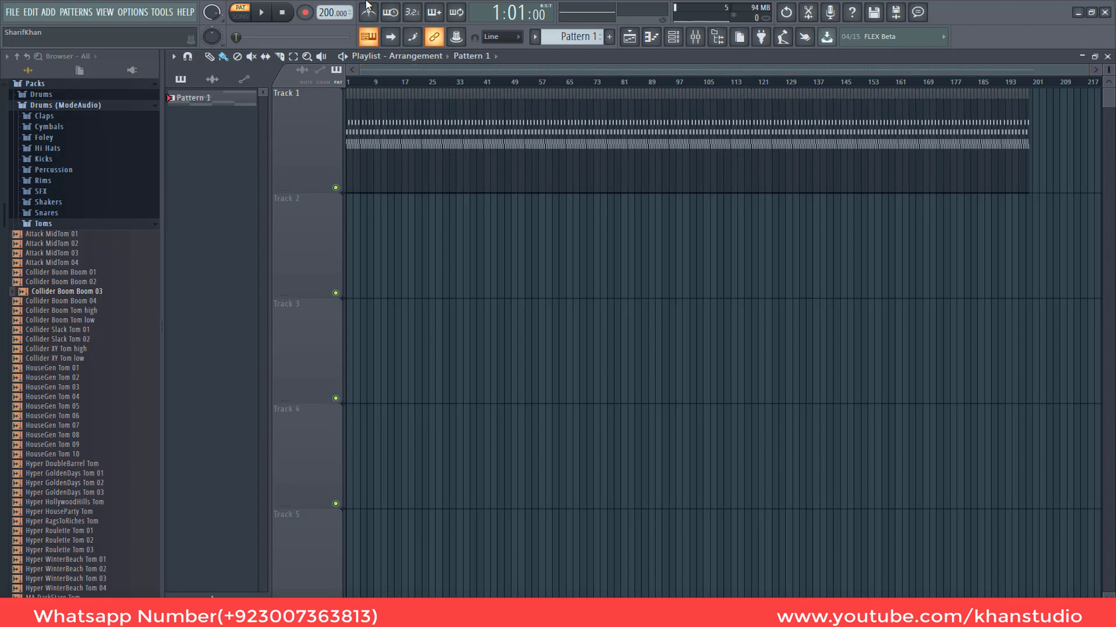
pyautogui.click(241, 16)
pyautogui.click(263, 14)
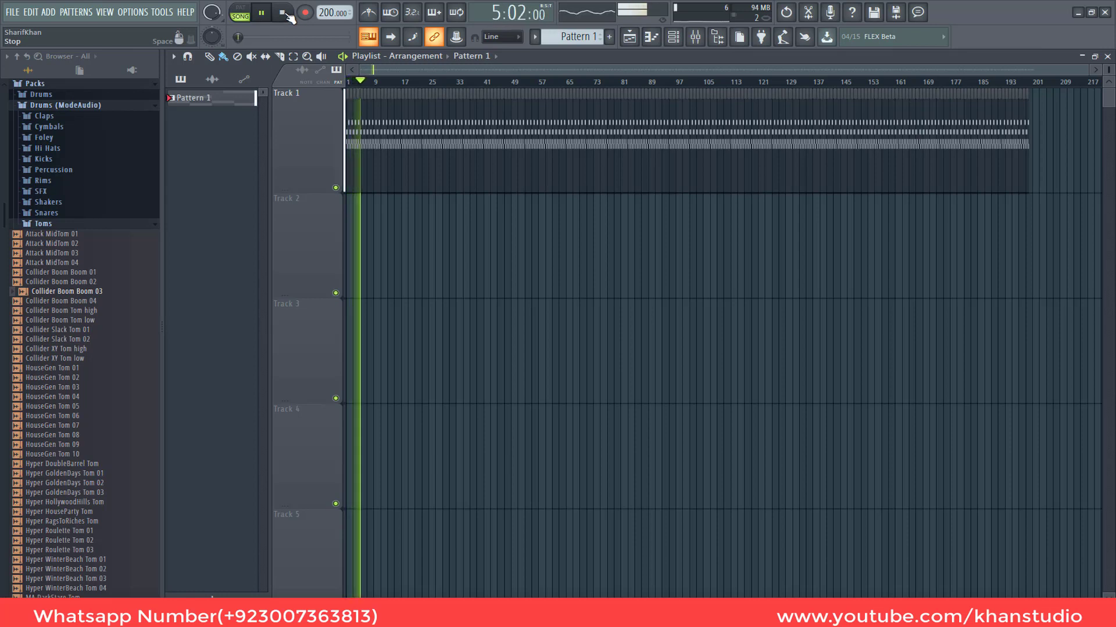
pyautogui.click(285, 14)
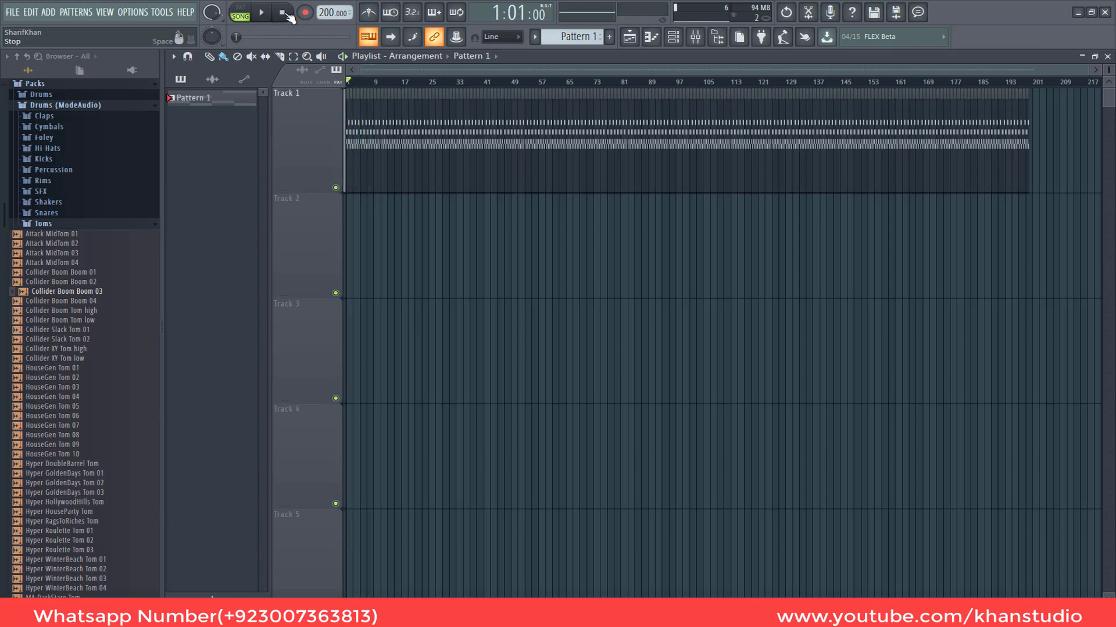